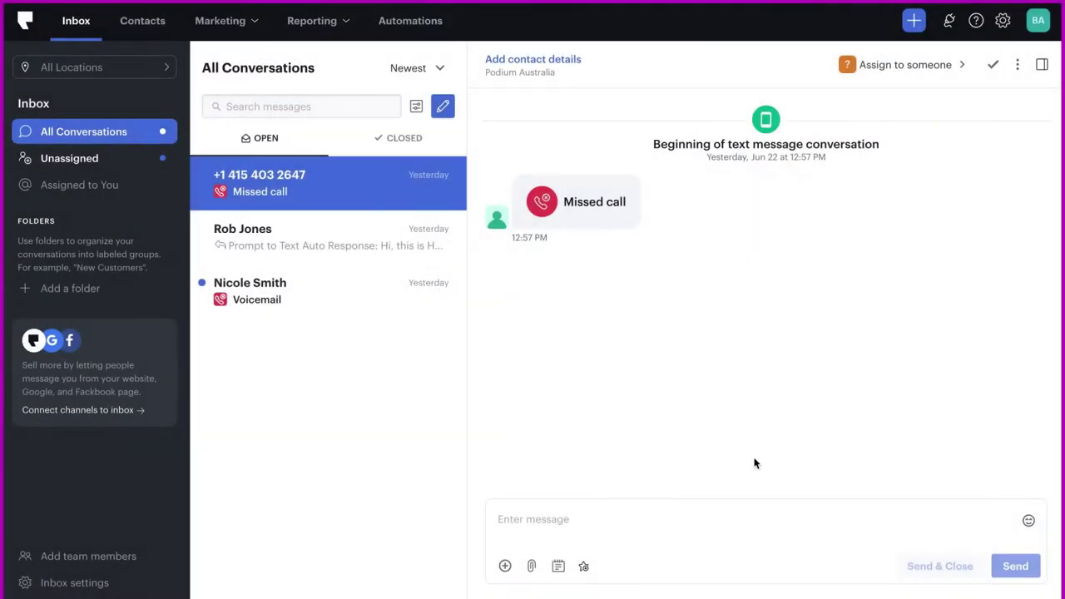
- Open the Invite users dialog from the Users section of Settings
left_click(1002, 21)
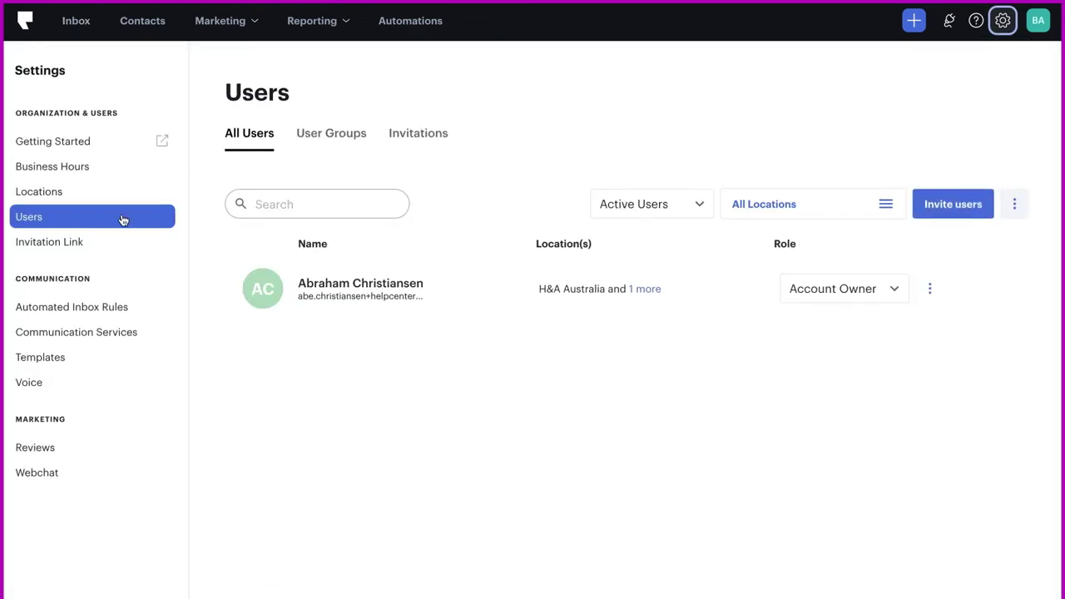
left_click(121, 227)
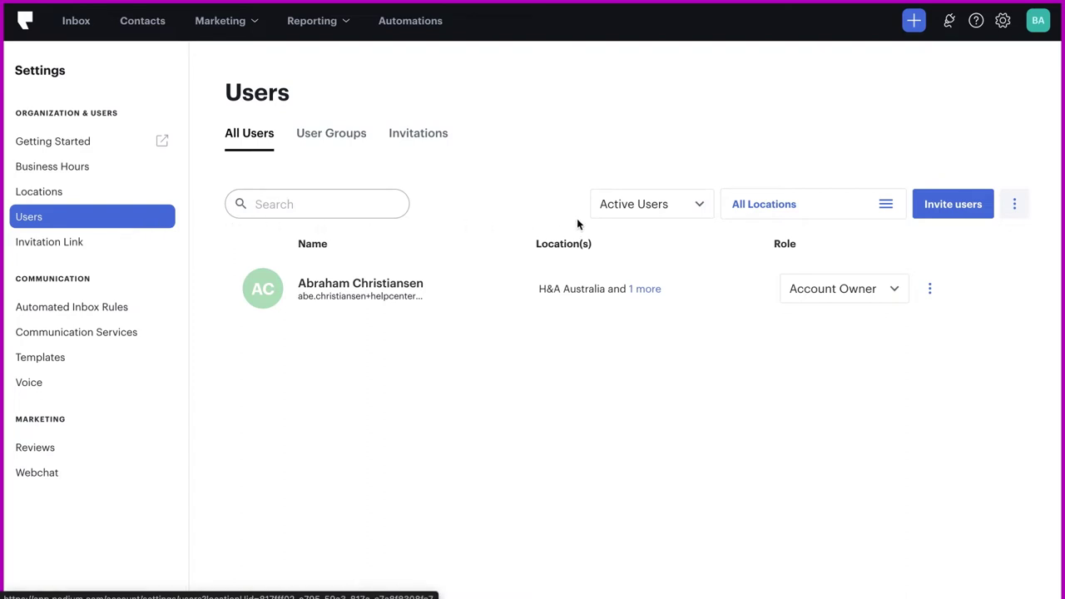
left_click(931, 203)
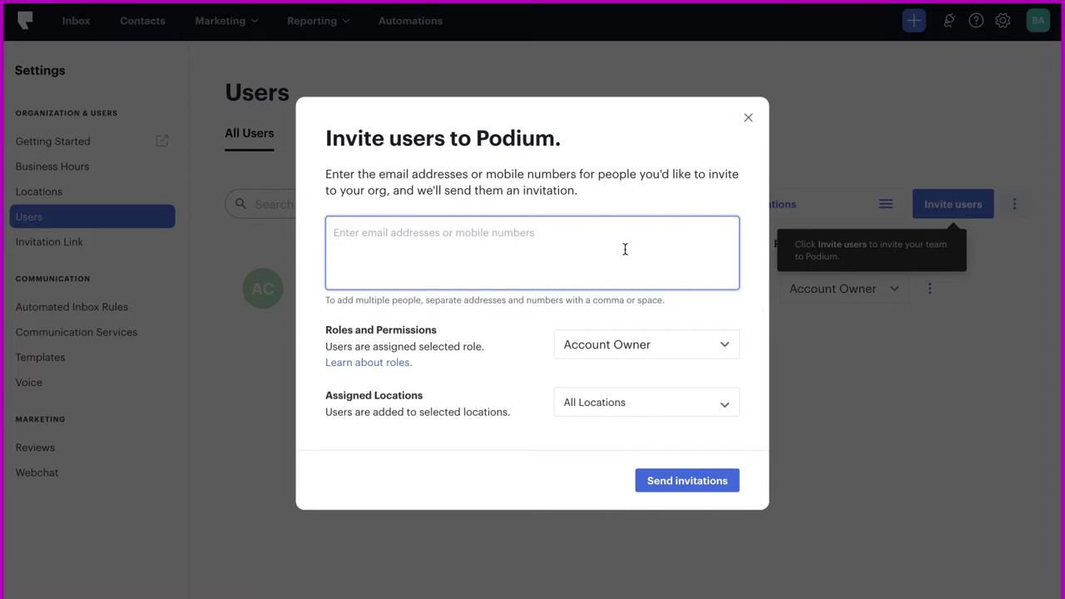
- Invite two e-mail addresses and four phone numbers as Team Leaders at All Locations
key("ctrl+v")
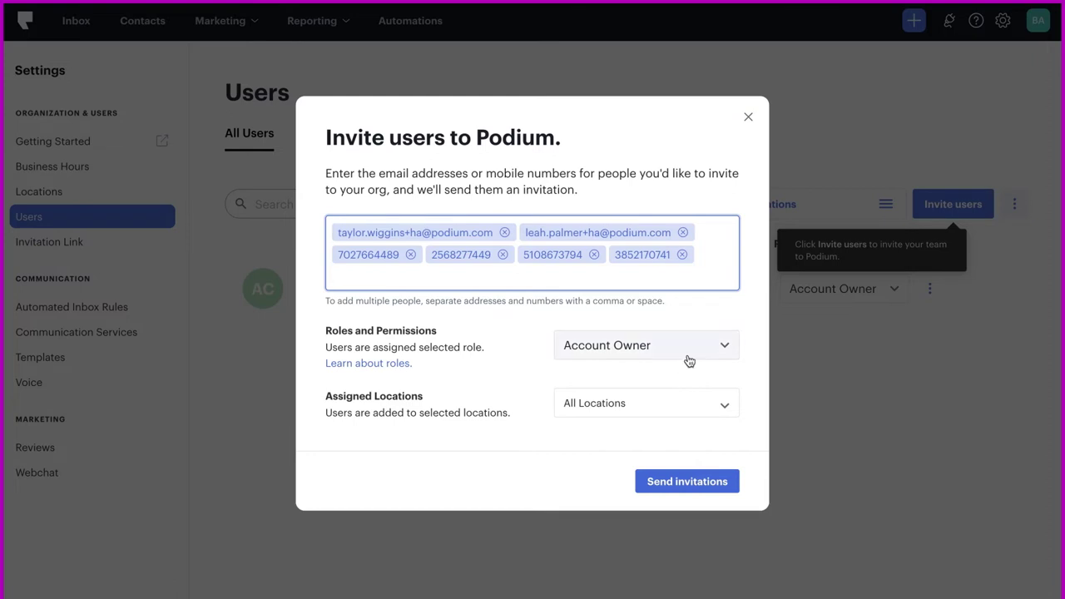
left_click(718, 404)
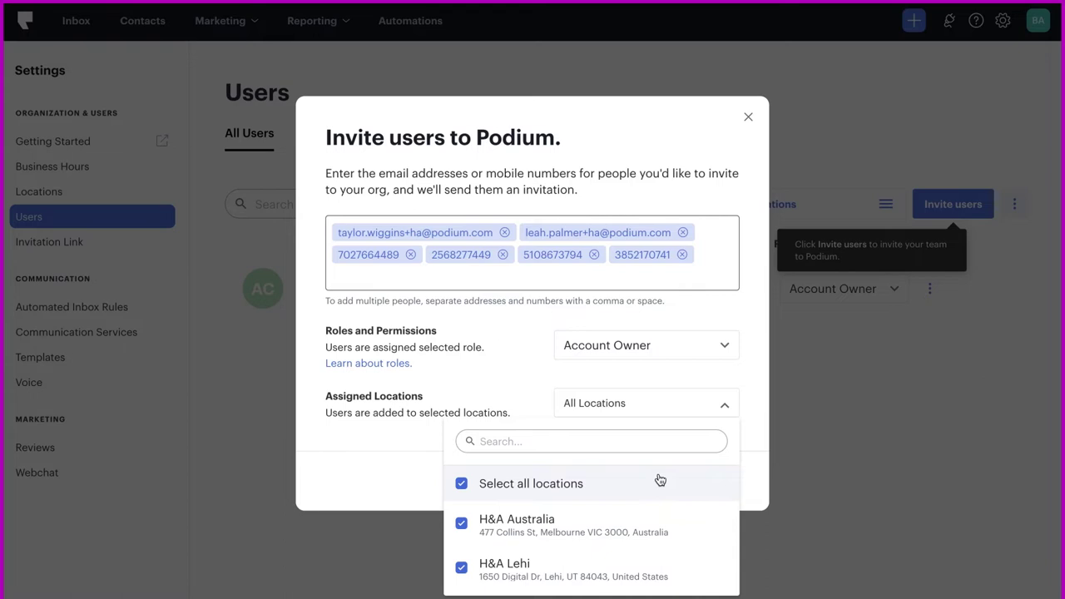
left_click(528, 365)
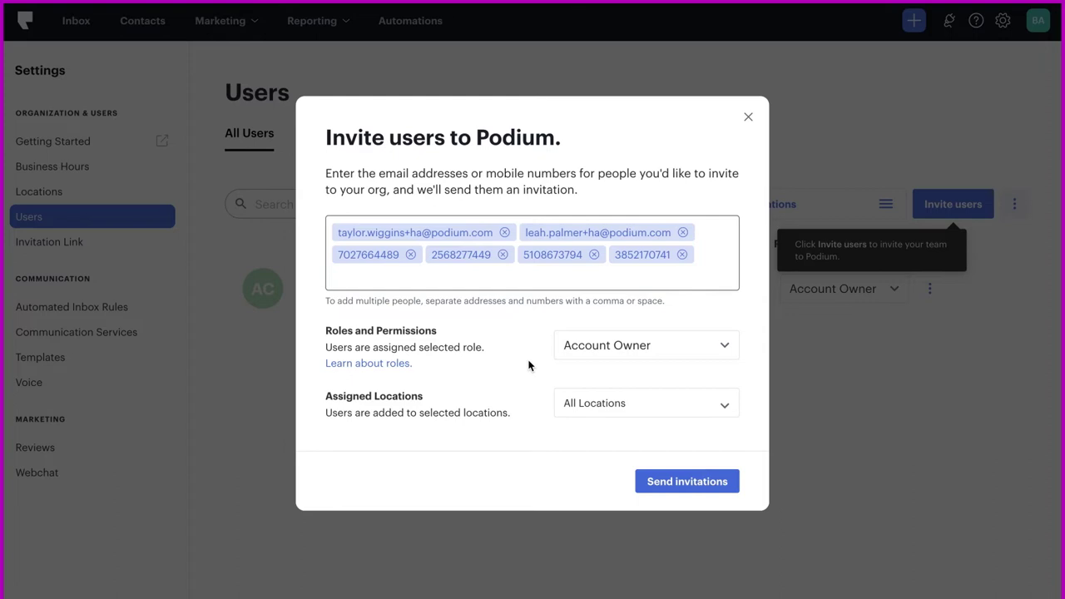
left_click(732, 349)
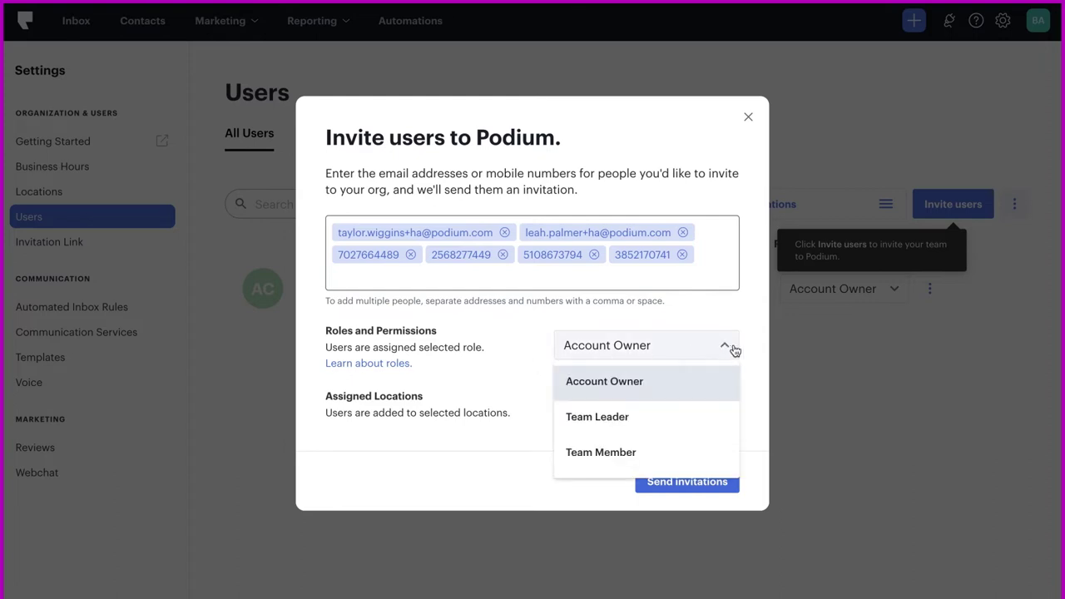
left_click(682, 419)
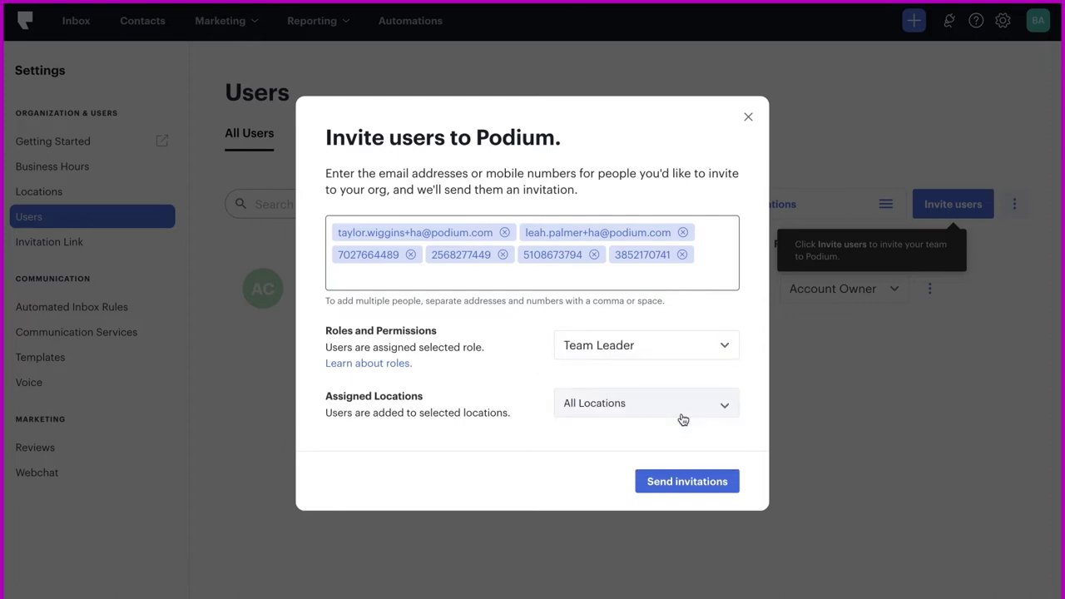
left_click(719, 482)
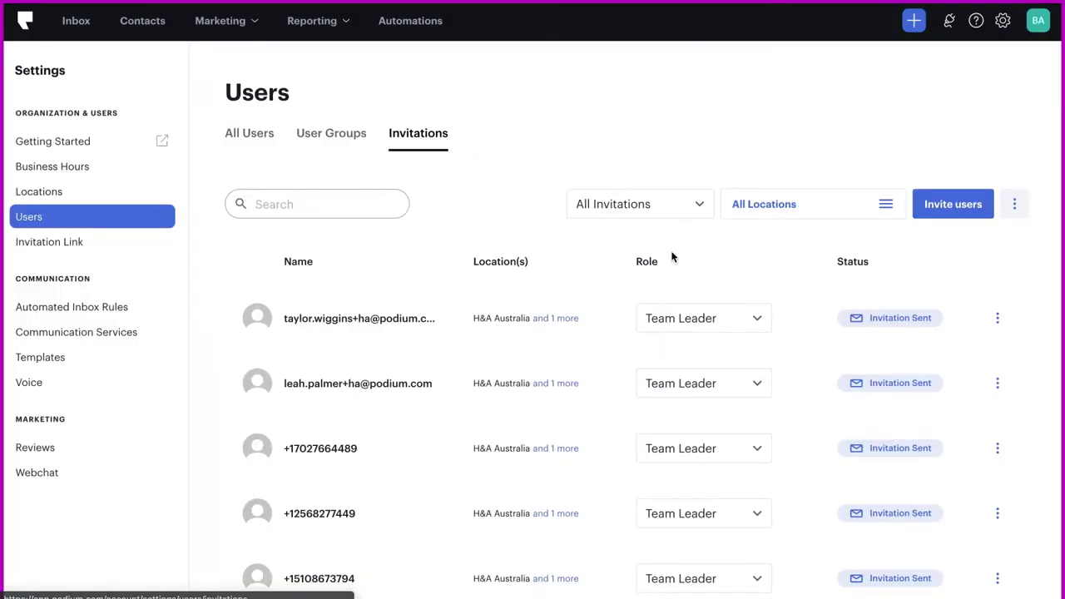
- Review the first invitation's role and action menus, then go to Invitation Link settings
left_click(758, 321)
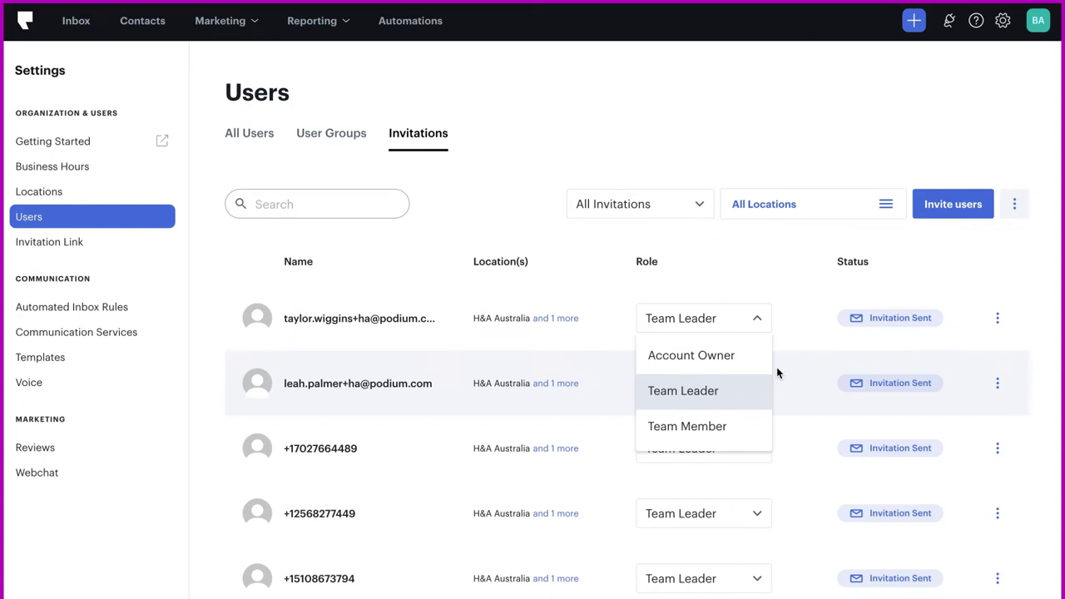
left_click(998, 323)
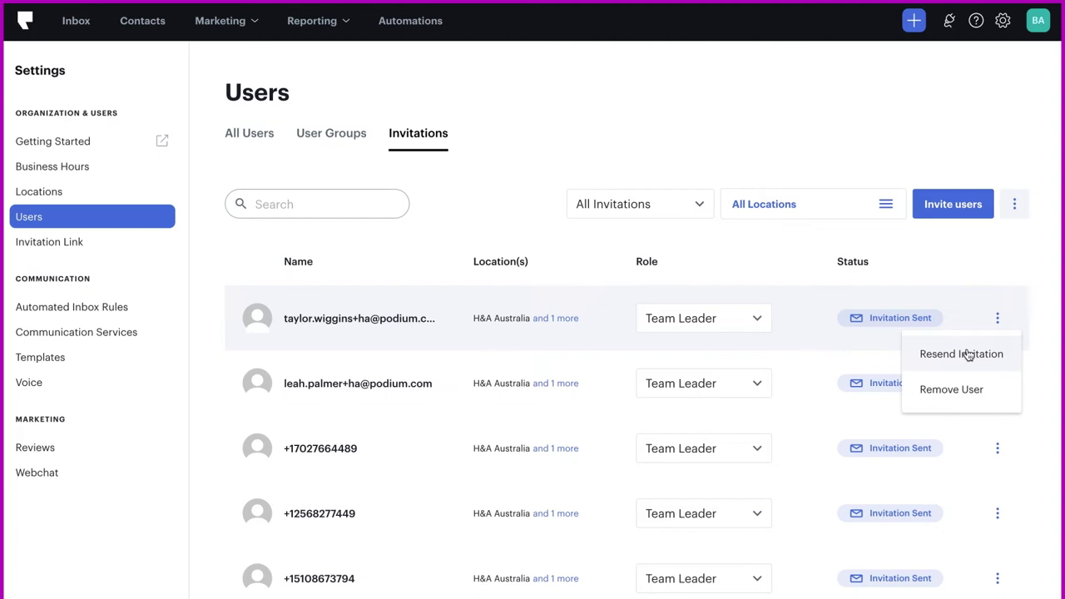
left_click(150, 241)
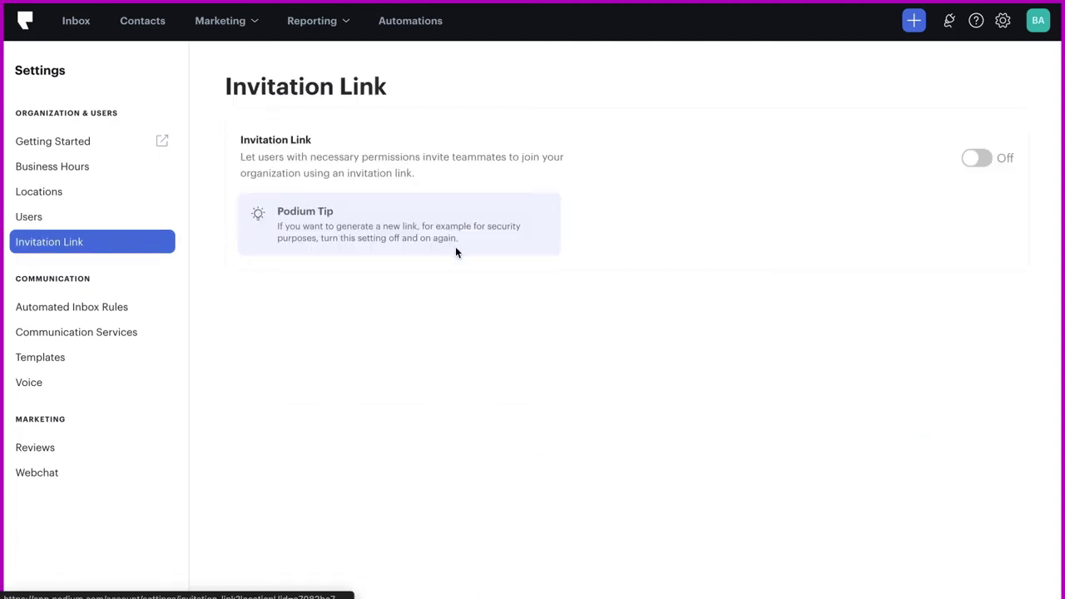
left_click(979, 161)
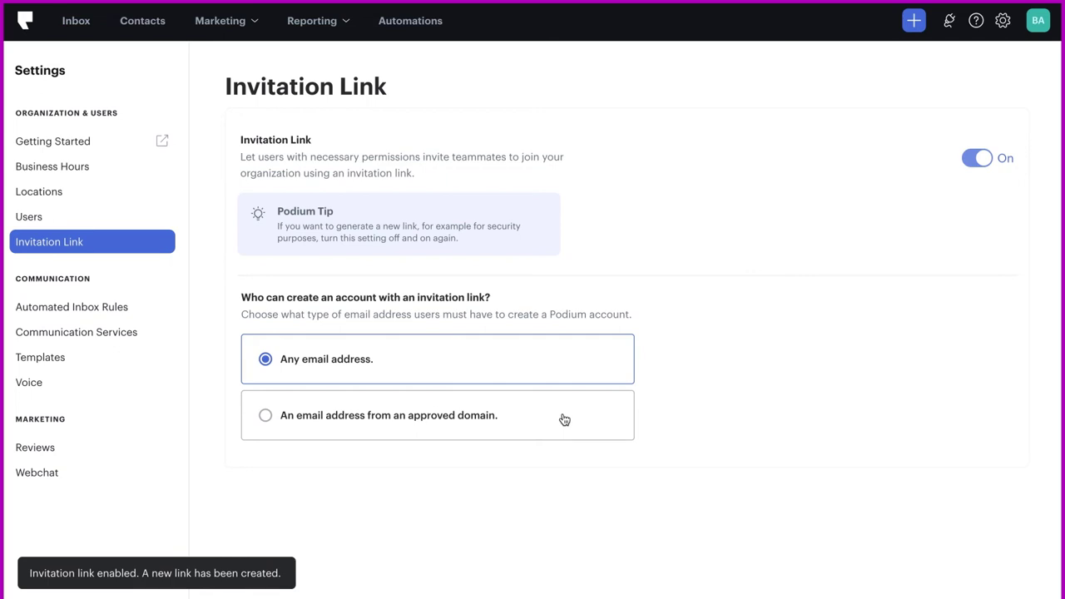
left_click(564, 419)
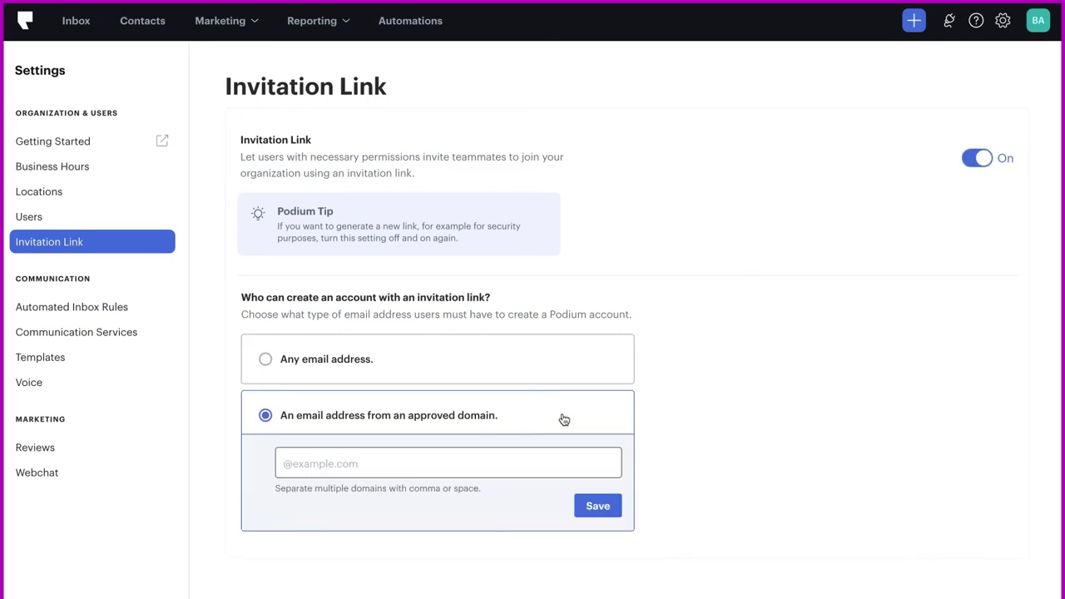
left_click(544, 470)
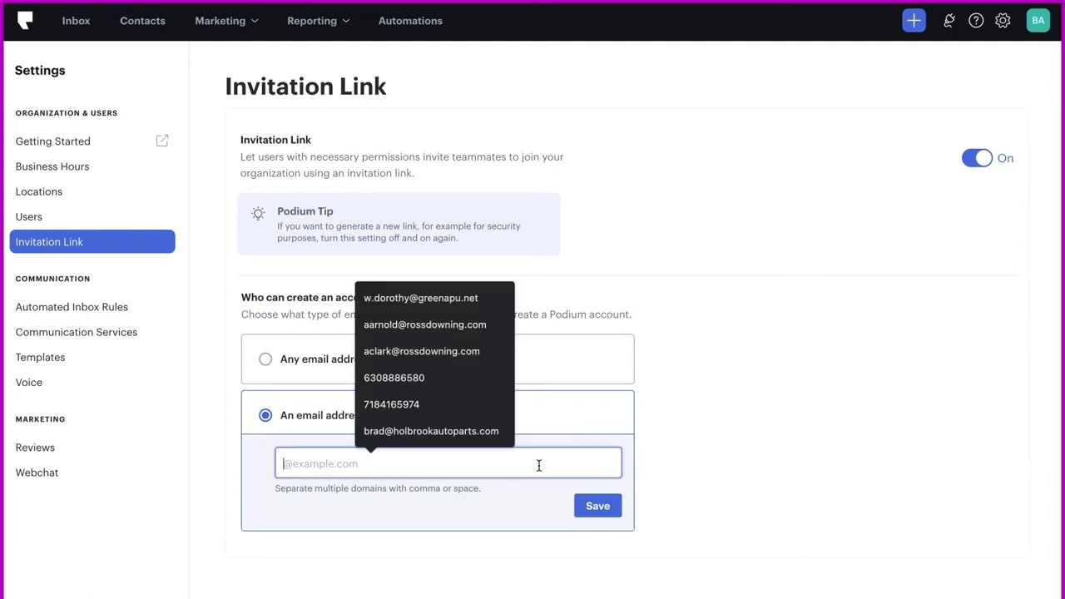
type("@ha.com @halehi.com @haslc.com")
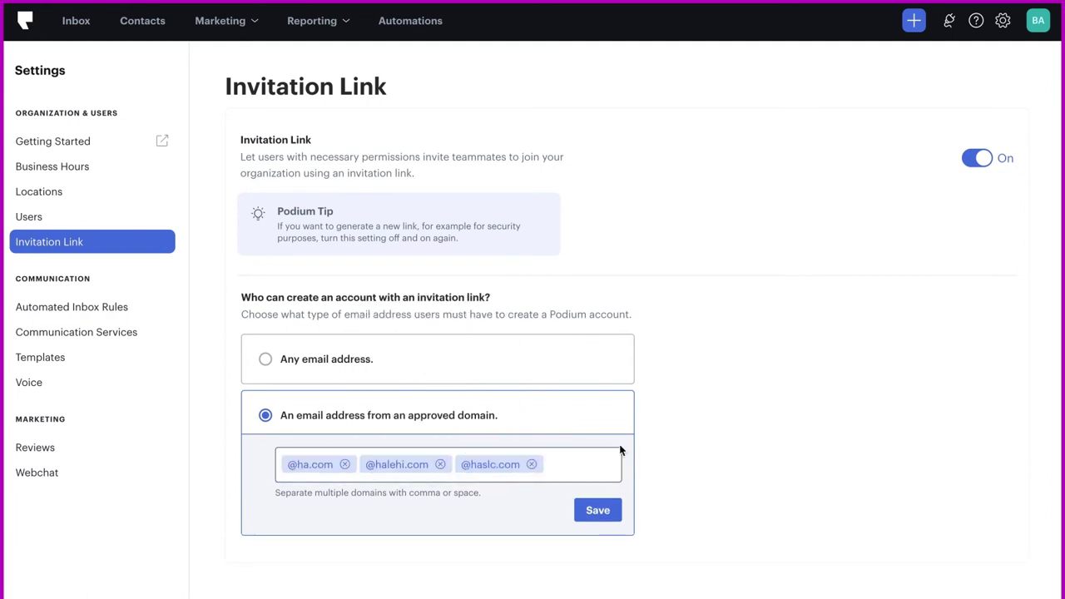
- Copy the shareable invitation link from the Invite users form on the Users page
left_click(100, 216)
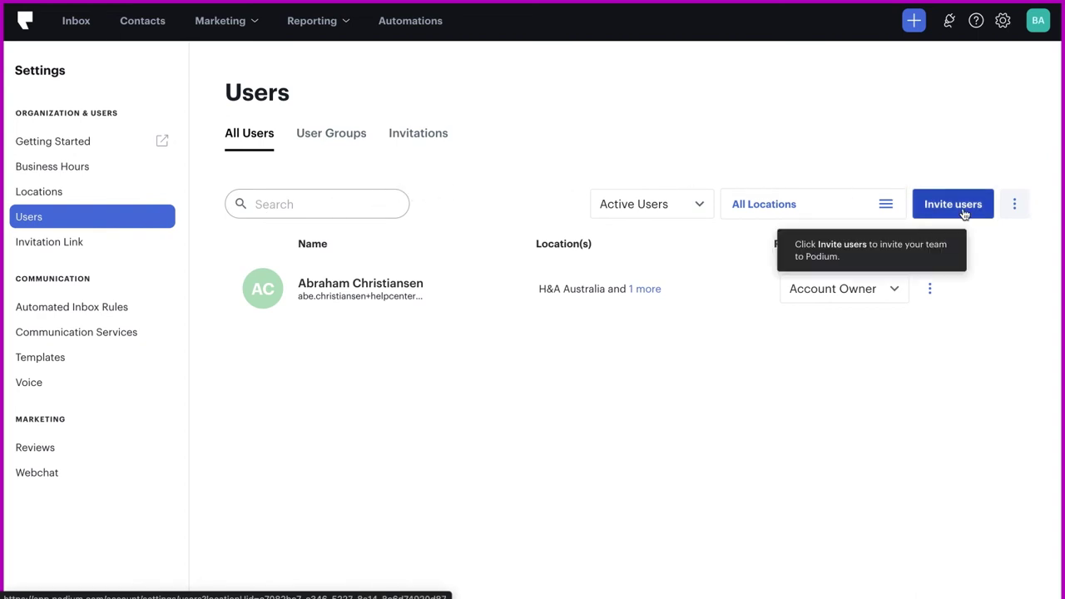
left_click(952, 206)
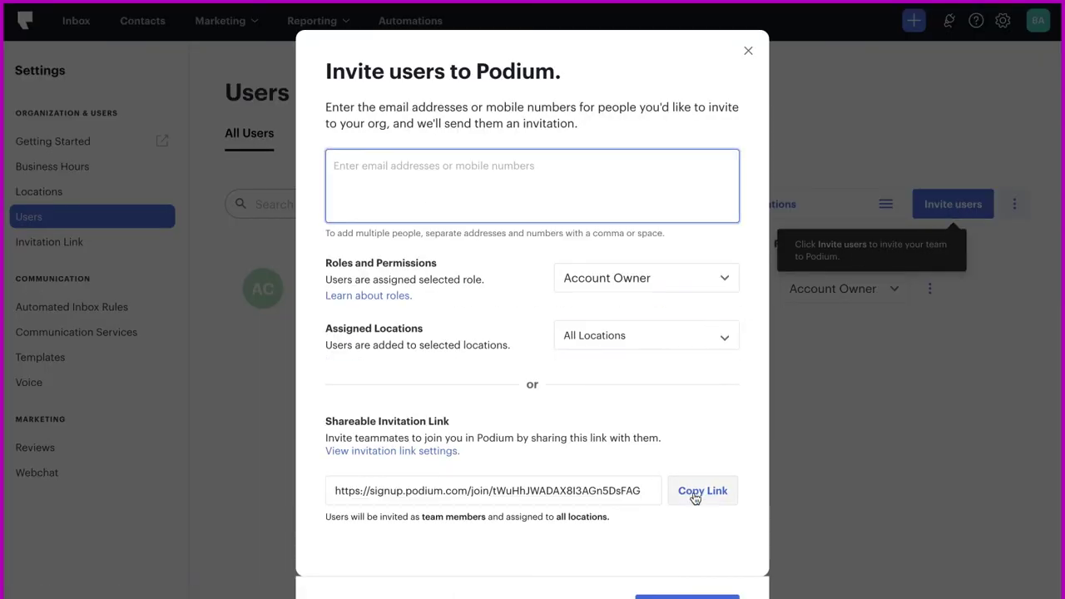
left_click(695, 492)
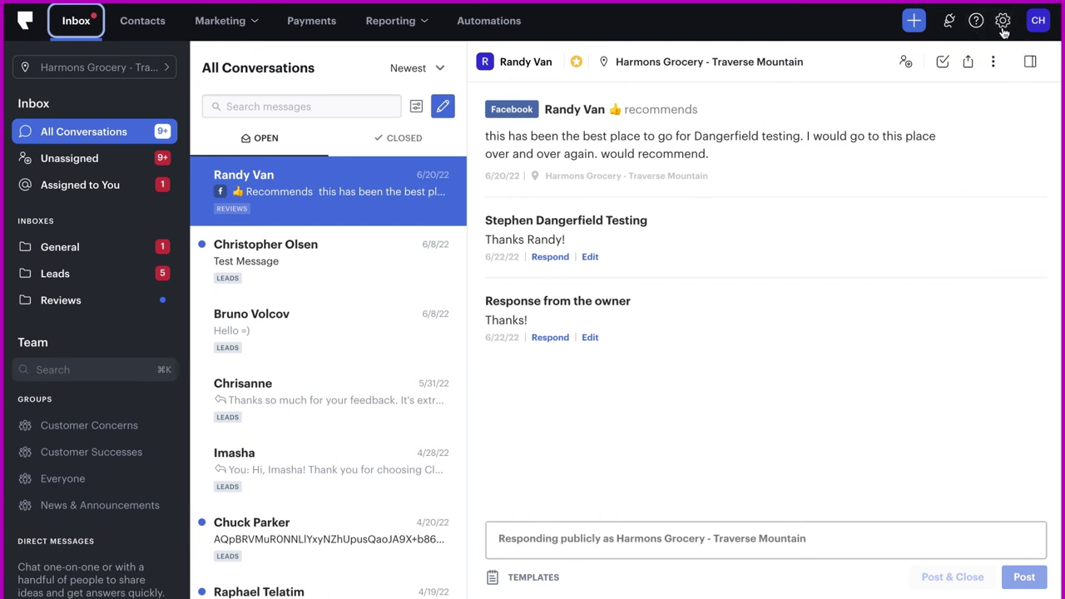
- Filter the Users settings list by the user's name to show only that Team Member
left_click(1003, 20)
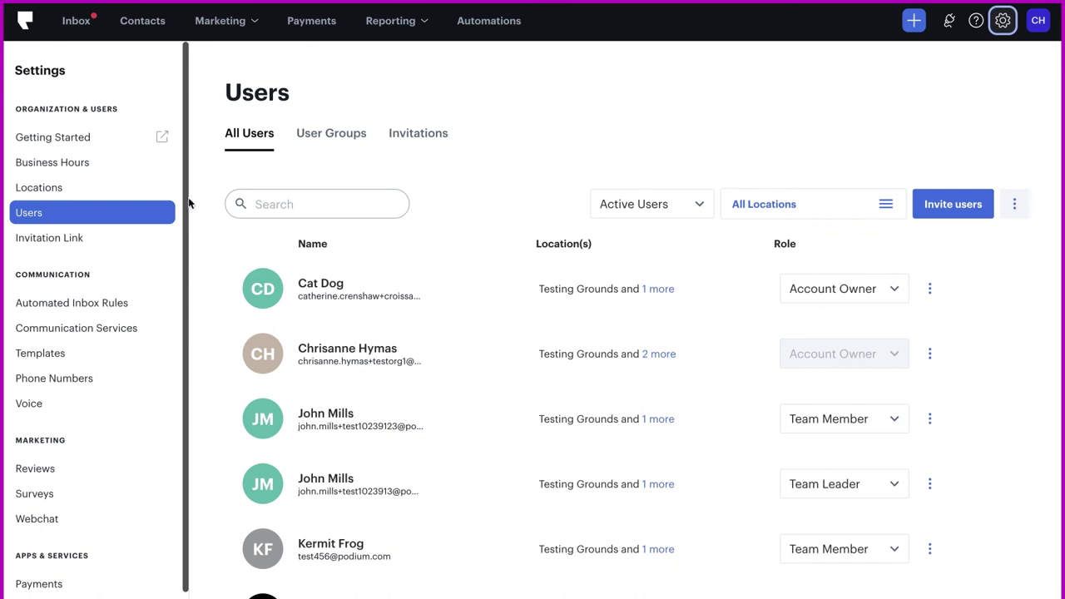
left_click(162, 212)
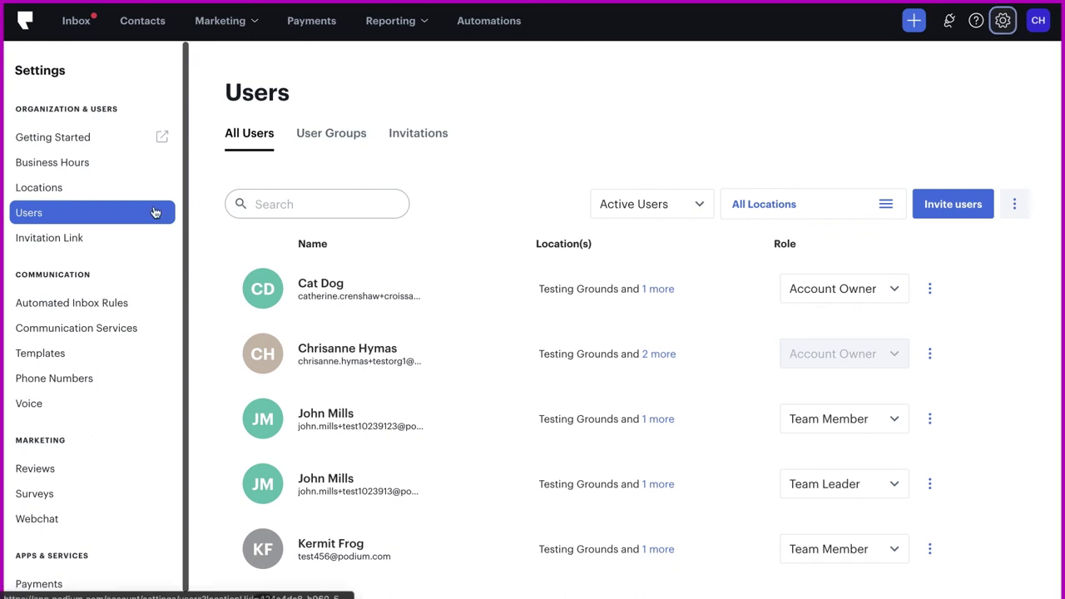
left_click(265, 203)
type("kermit frog")
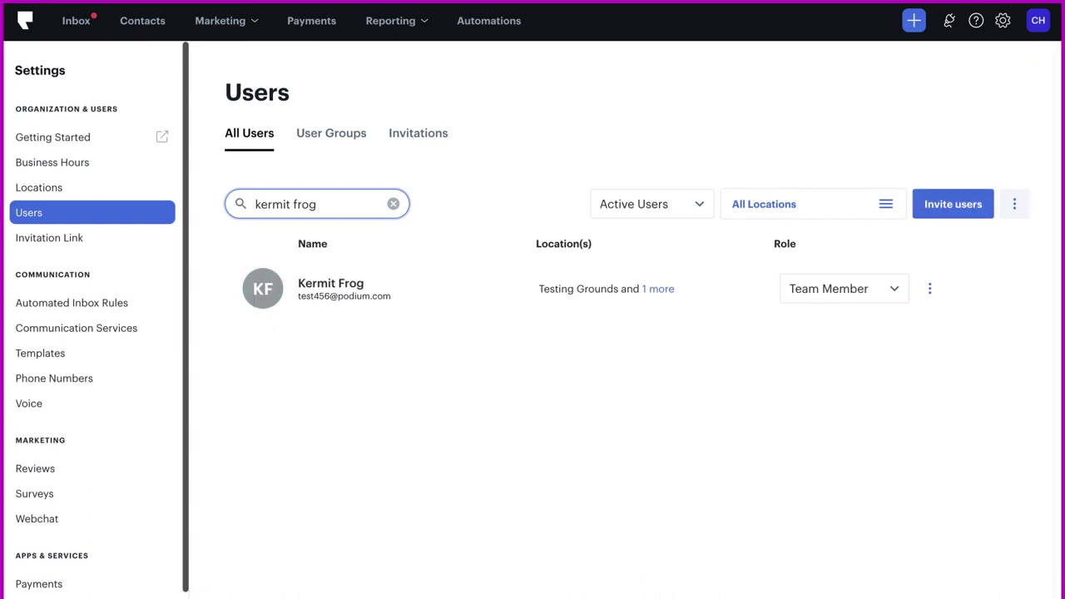
left_click(331, 298)
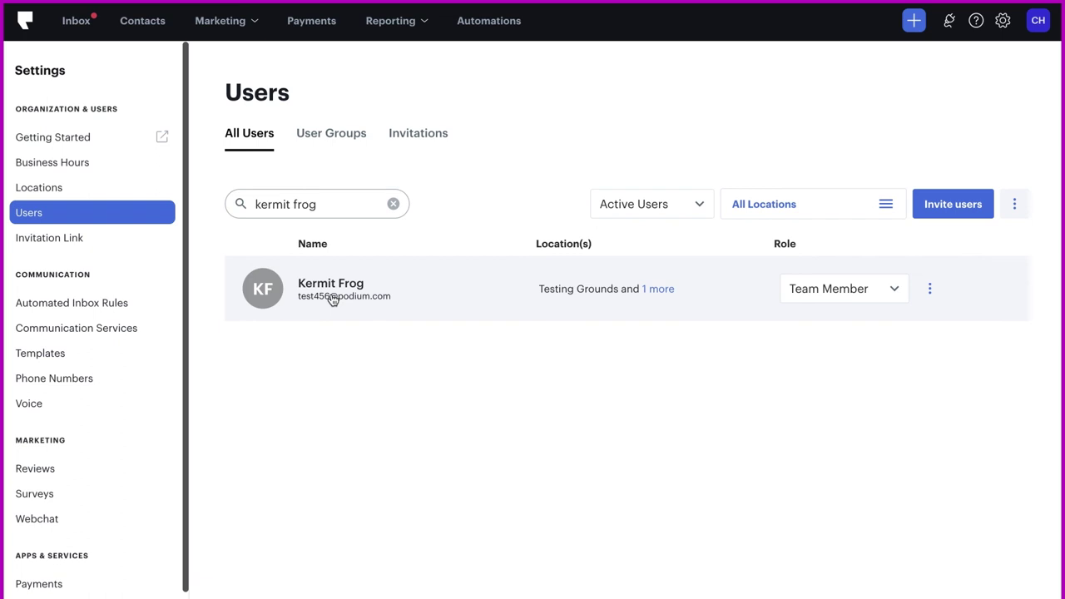
- Make the user an Account Owner and add Chuck E. Cheese so all locations are assigned
left_click(332, 298)
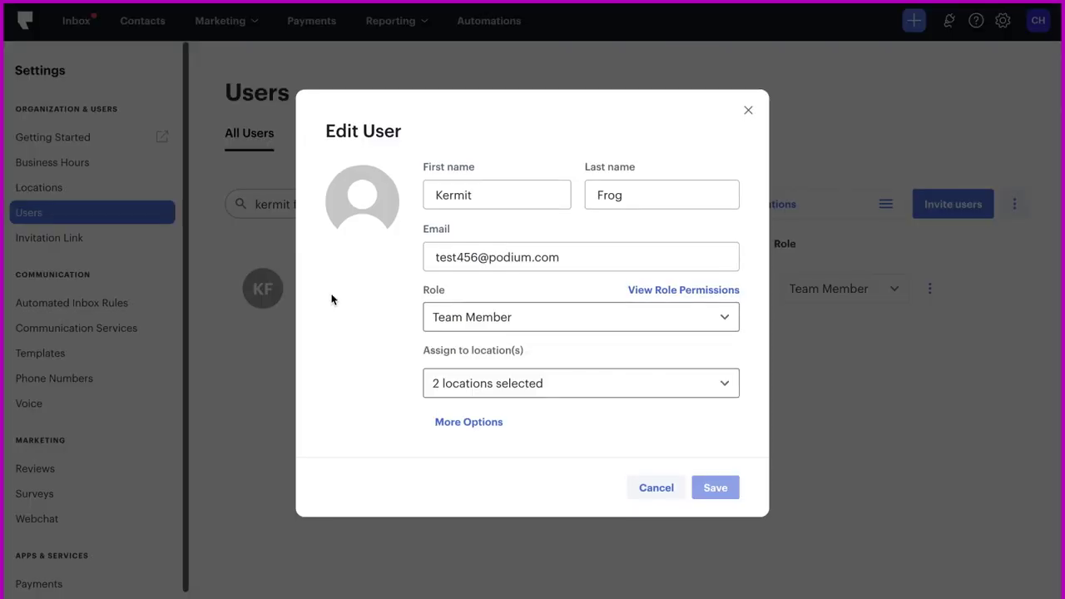
left_click(553, 332)
left_click(538, 352)
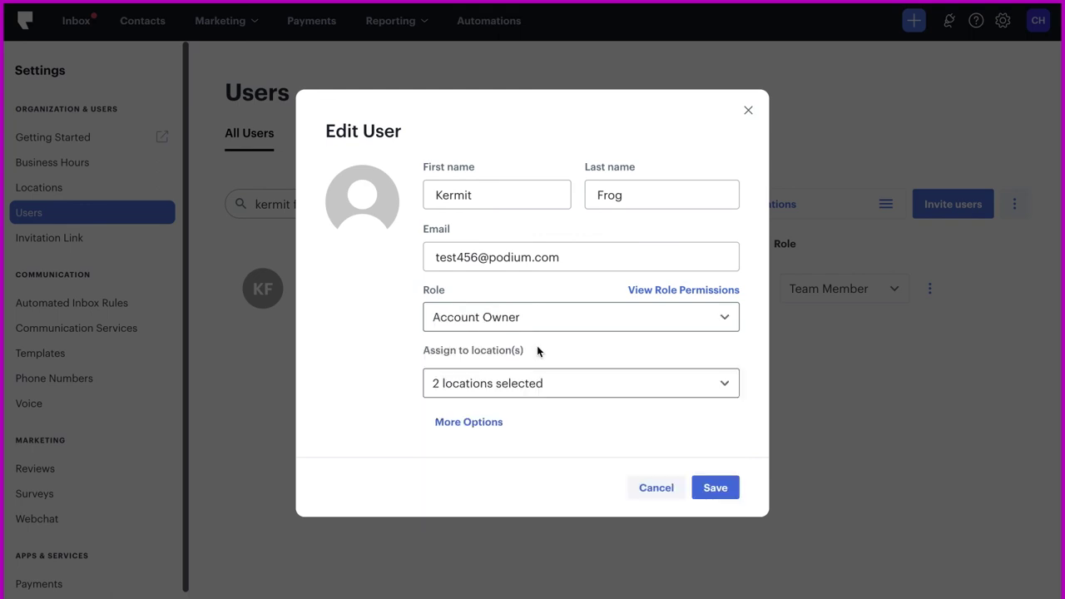
left_click(542, 381)
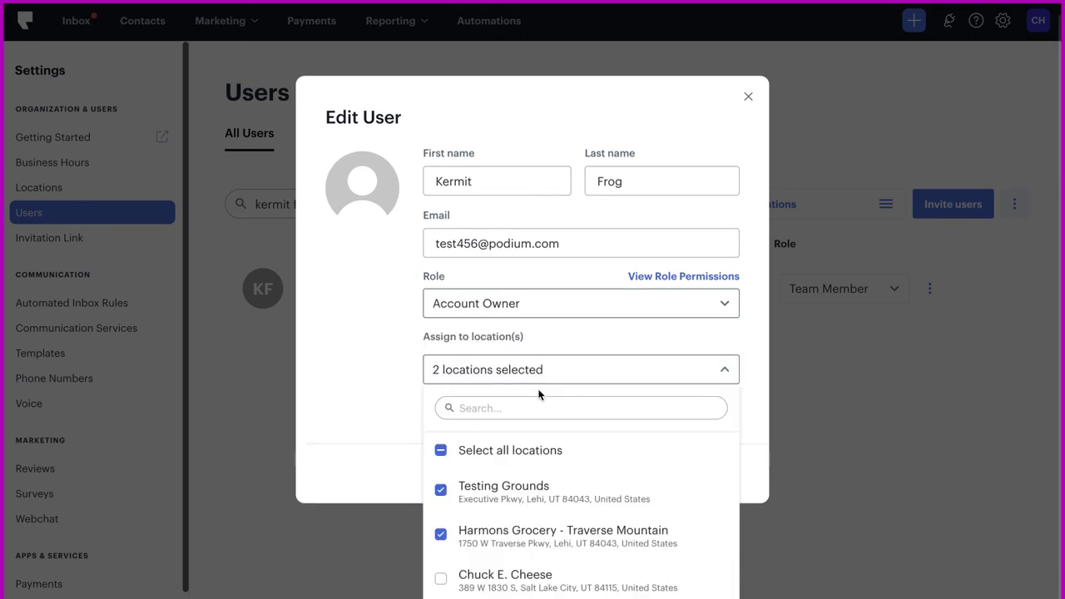
left_click(441, 577)
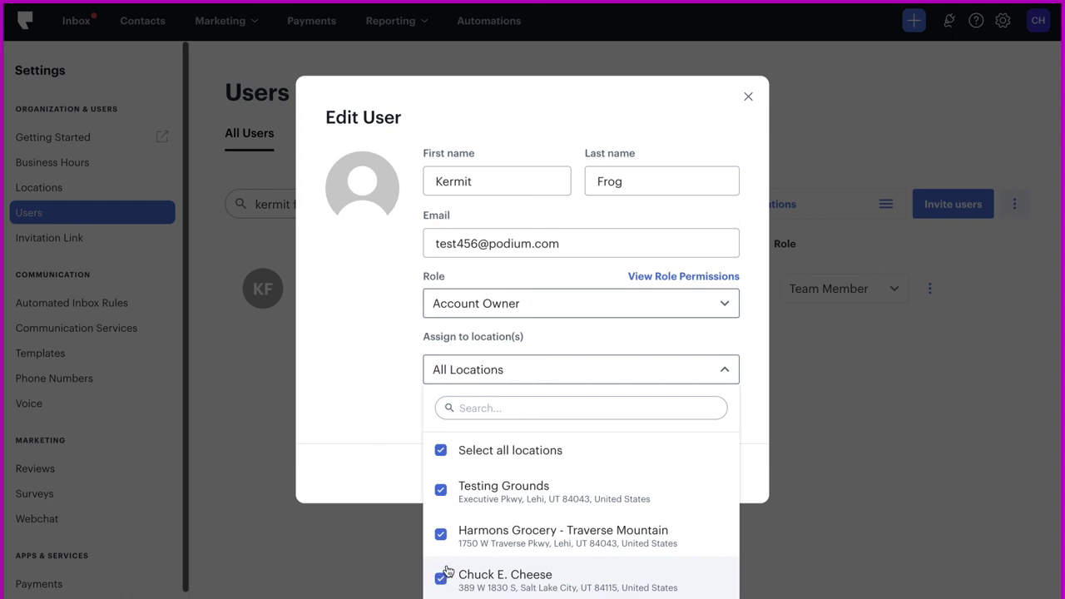
left_click(408, 469)
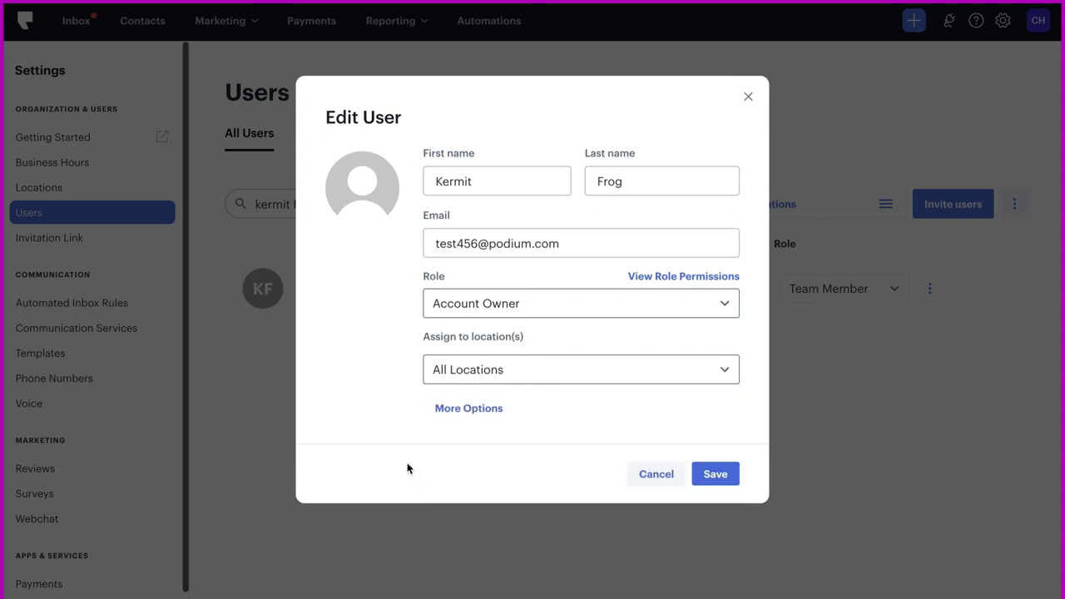